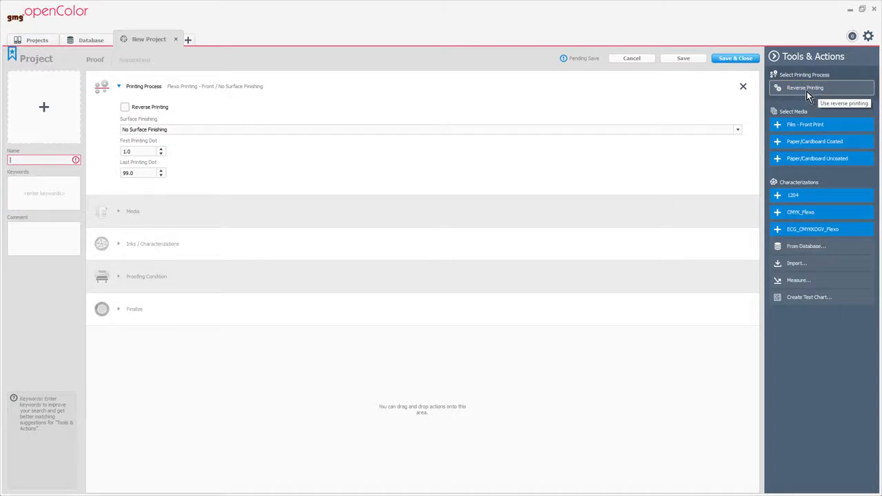
Step: Set up the project with coated paper/cardboard media and the Flexo- Prelam Cardboard- CMYKOGV characterization, naming it "Flexo- Prelam Cardboard- CMYKOGV3"
{"action": "left_click", "coordinate": [816, 141]}
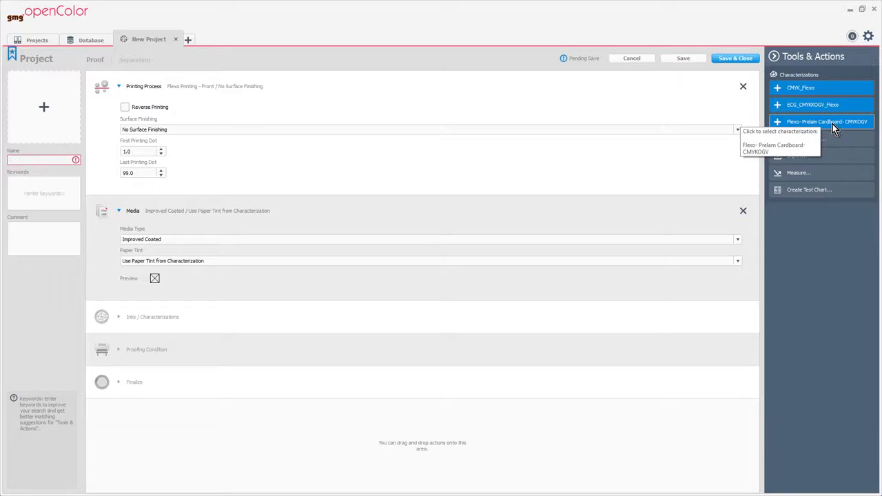
{"action": "left_click", "coordinate": [833, 124]}
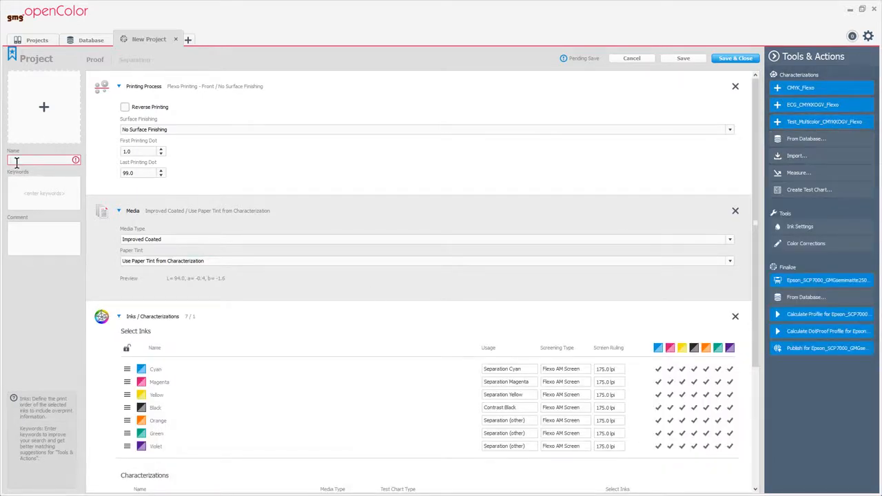
{"action": "type", "text": "Flexo- Prelam Cardboard- CMYKOGV3"}
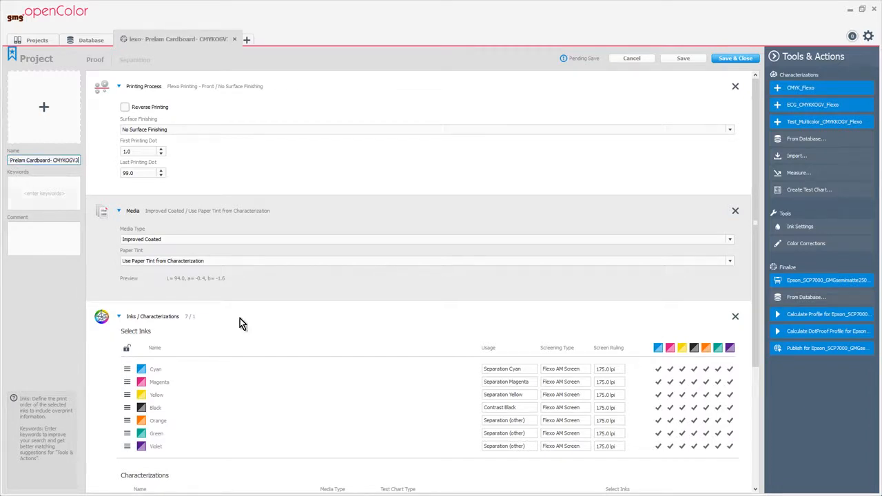
Step: Add the suggested Epson_SCP7000 semimatte proofing condition and calculate its profile with all seven inks and automatic fulcrum reconfiguration
{"action": "left_click", "coordinate": [830, 279]}
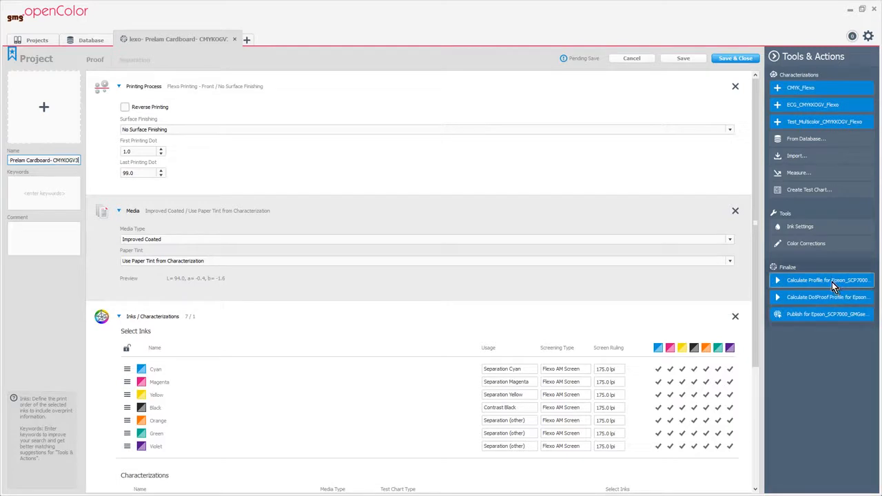
{"action": "left_click", "coordinate": [832, 282]}
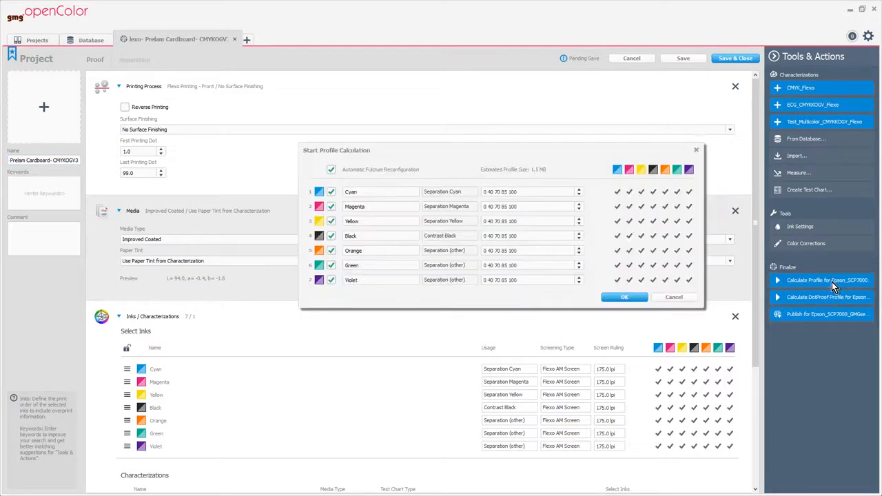
{"action": "left_click", "coordinate": [624, 299]}
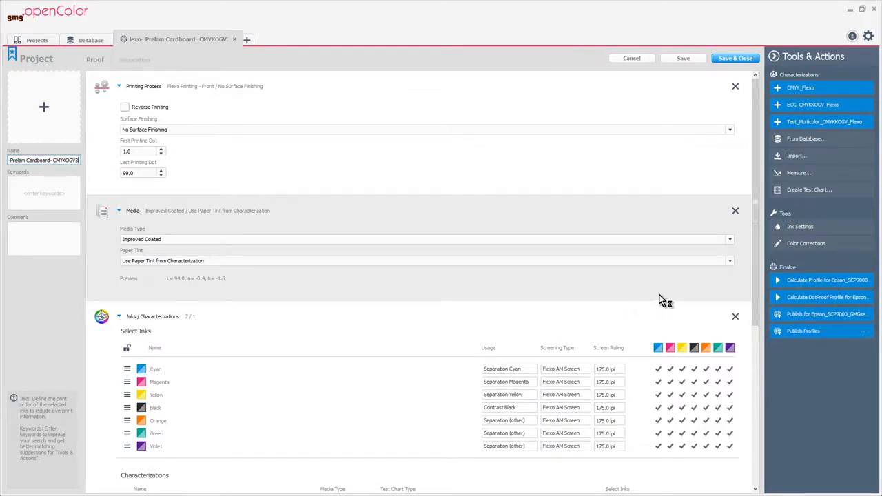
{"action": "left_click_drag", "start_coordinate": [756, 201], "coordinate": [755, 363]}
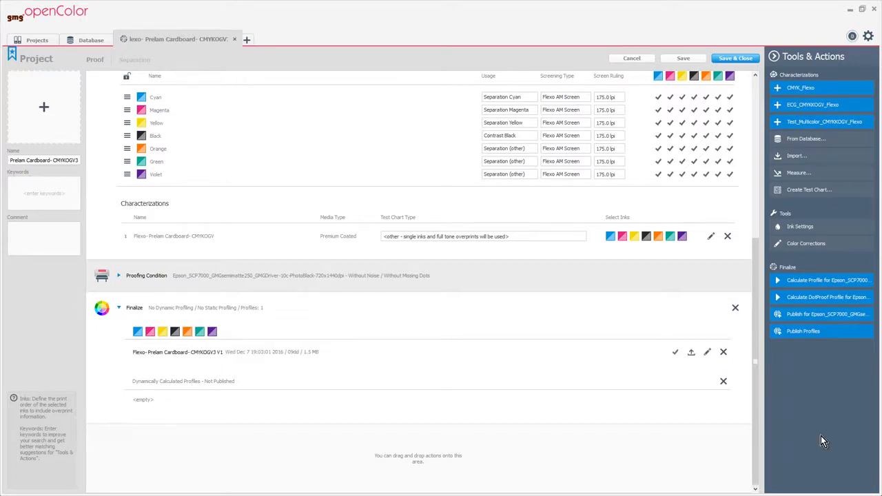
Step: Choose Flexo- Prelam Cardboard- CMYKOGV3 V1 as the separation's target color space and accept the existing ink settings
{"action": "left_click", "coordinate": [137, 59]}
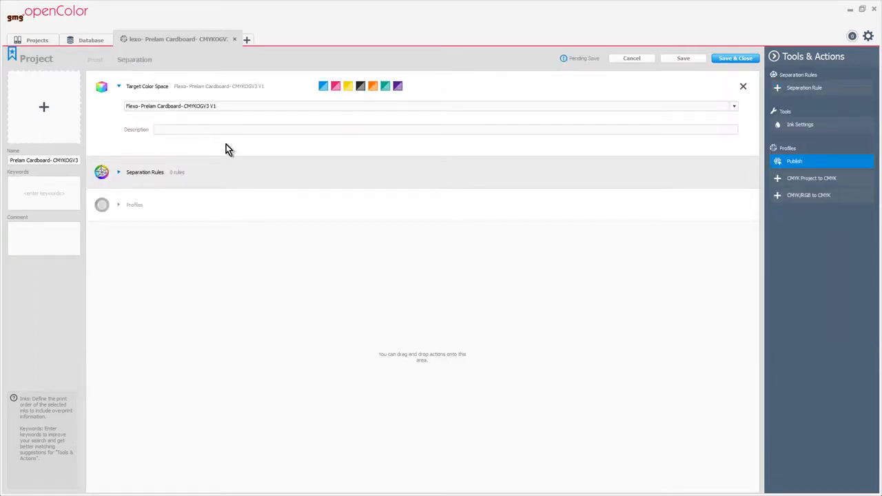
{"action": "left_click", "coordinate": [594, 106]}
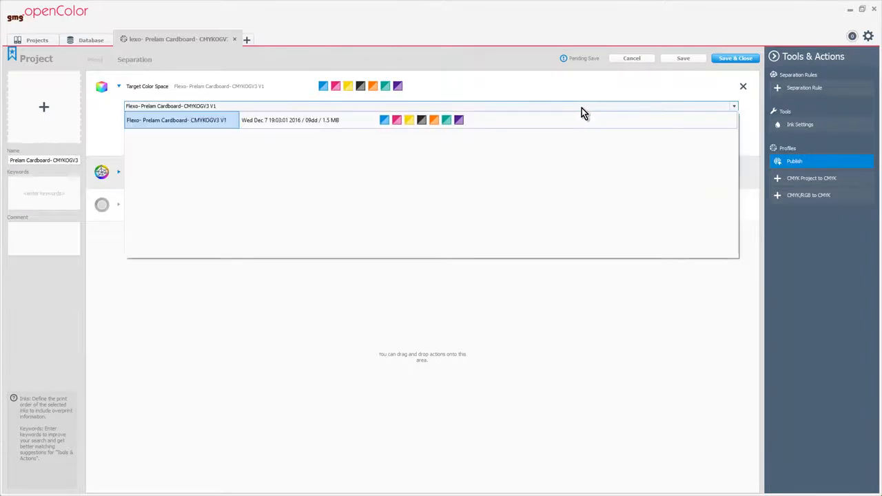
{"action": "left_click", "coordinate": [204, 126]}
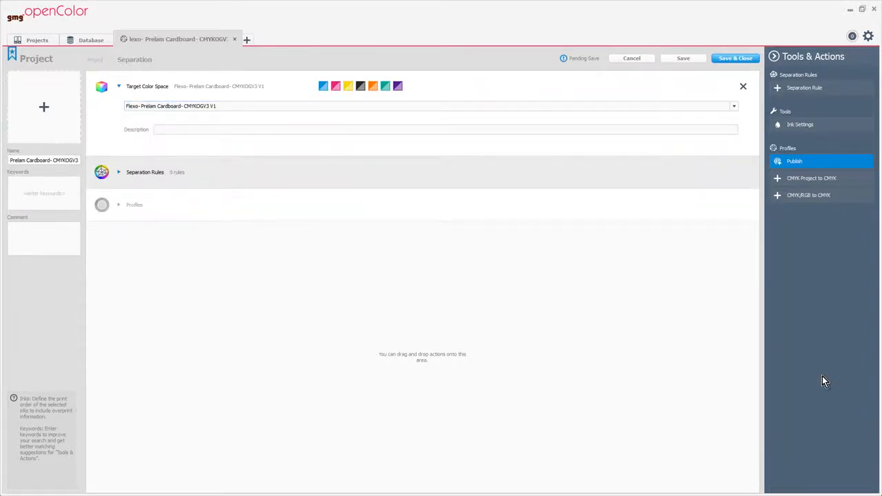
{"action": "left_click", "coordinate": [801, 121]}
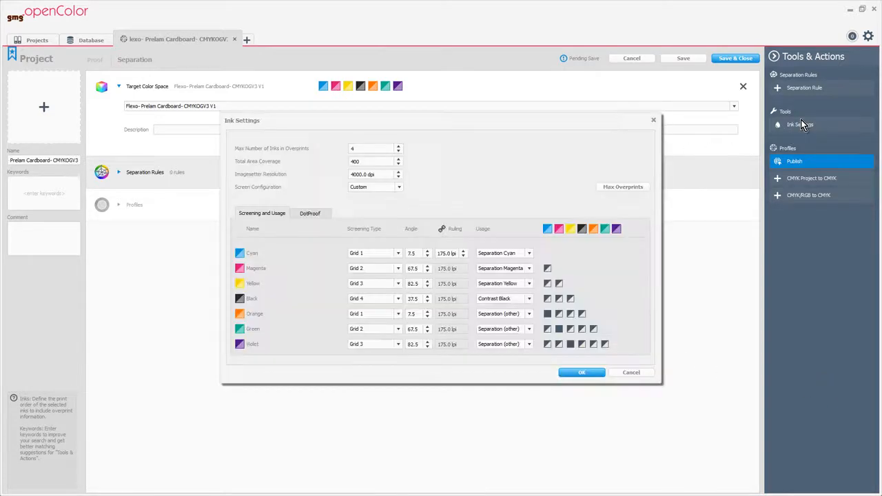
{"action": "left_click", "coordinate": [584, 374]}
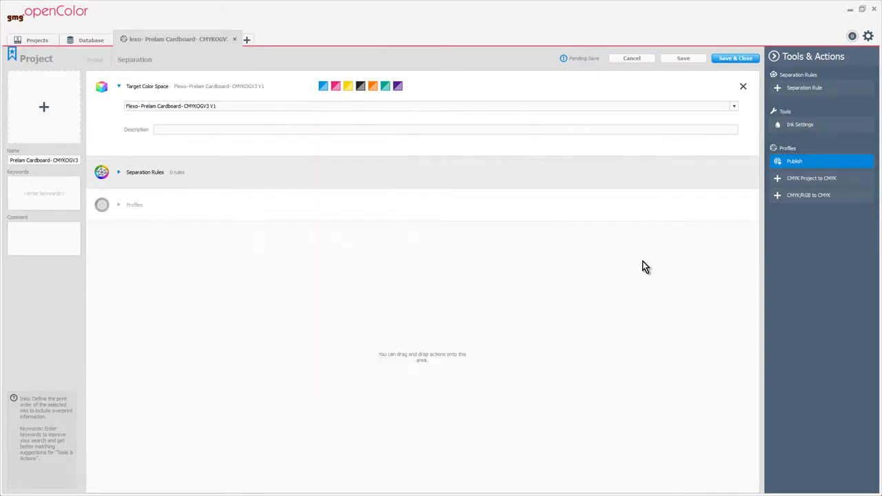
Step: Search the projects for "packz" and add a separation rule from Offset- bTasty CupCake Chocolate MiniStrip
{"action": "left_click", "coordinate": [813, 89]}
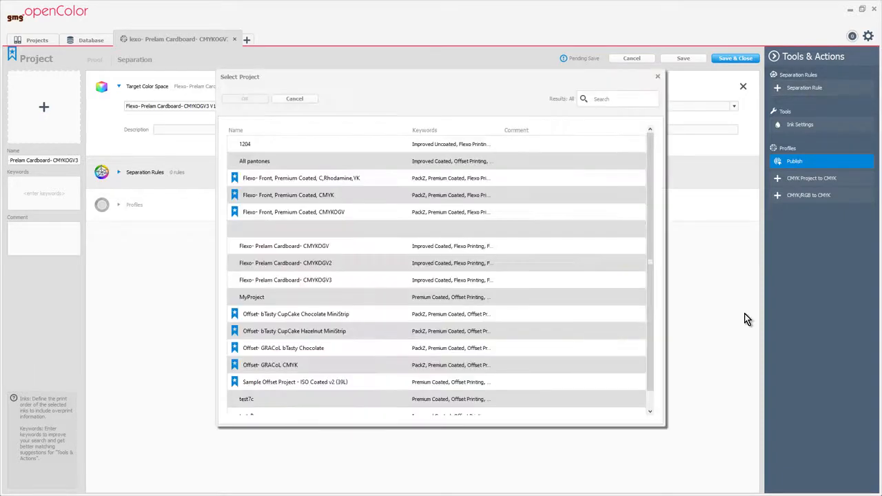
{"action": "left_click", "coordinate": [604, 99]}
{"action": "type", "text": "pac"}
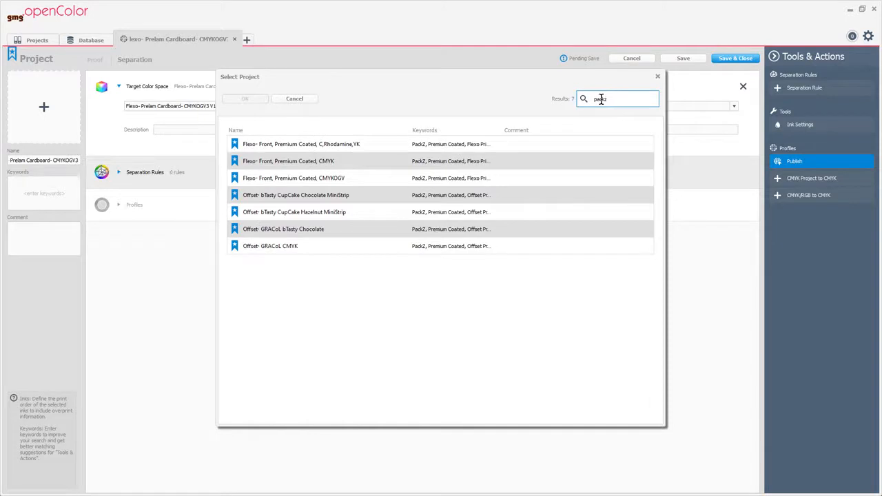
{"action": "type", "text": "kz"}
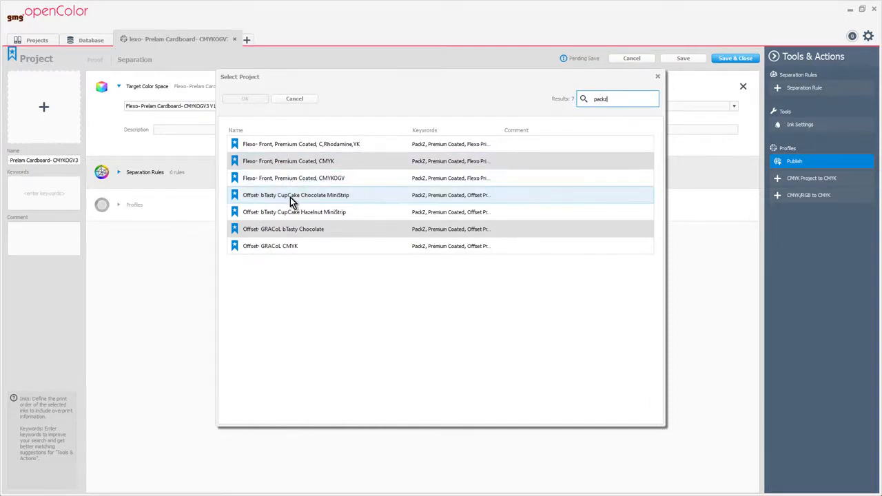
{"action": "left_click", "coordinate": [282, 197]}
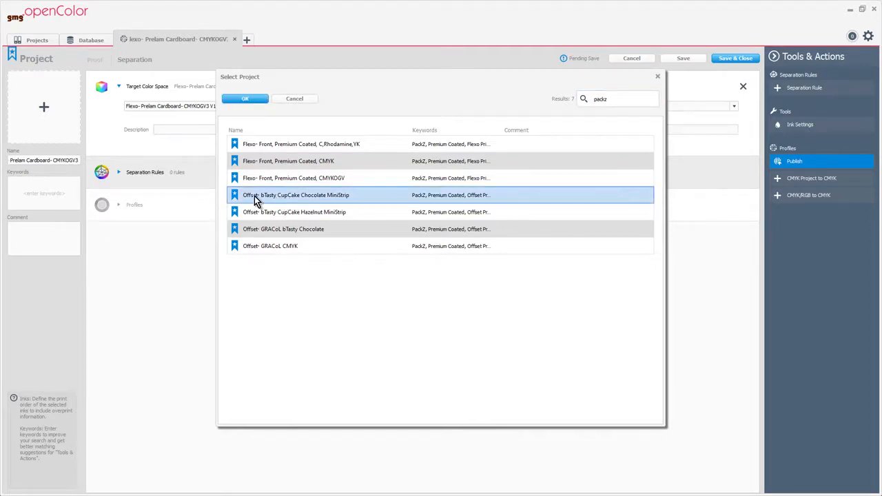
{"action": "left_click", "coordinate": [241, 101]}
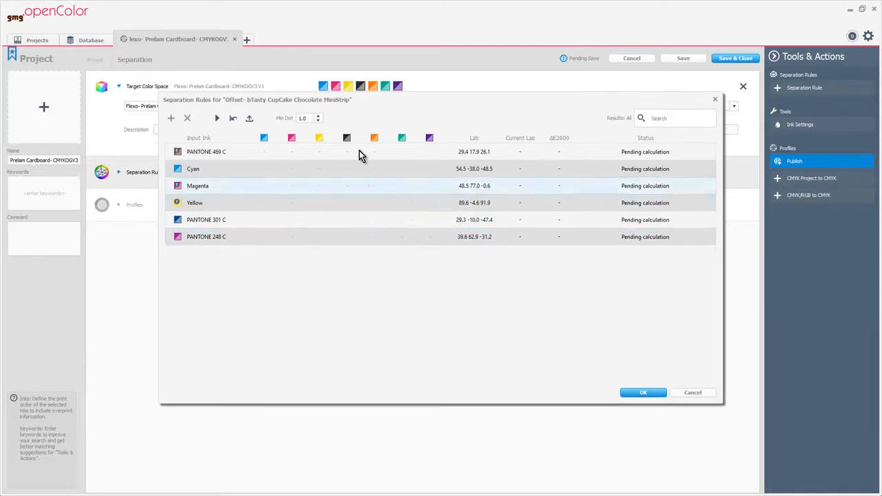
Step: Reorder the output inks with black first and violet before orange, and calculate the separation rules
{"action": "left_click_drag", "start_coordinate": [340, 139], "coordinate": [257, 146]}
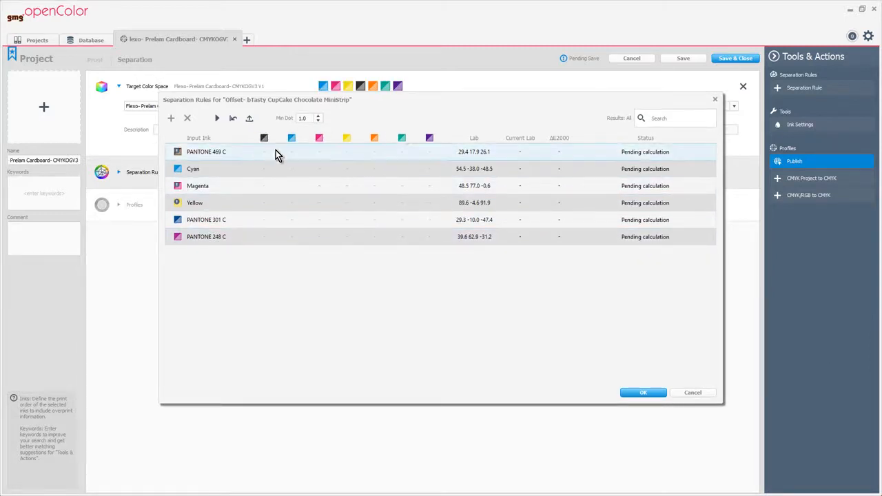
{"action": "left_click_drag", "start_coordinate": [427, 143], "coordinate": [364, 146]}
{"action": "left_click", "coordinate": [215, 119]}
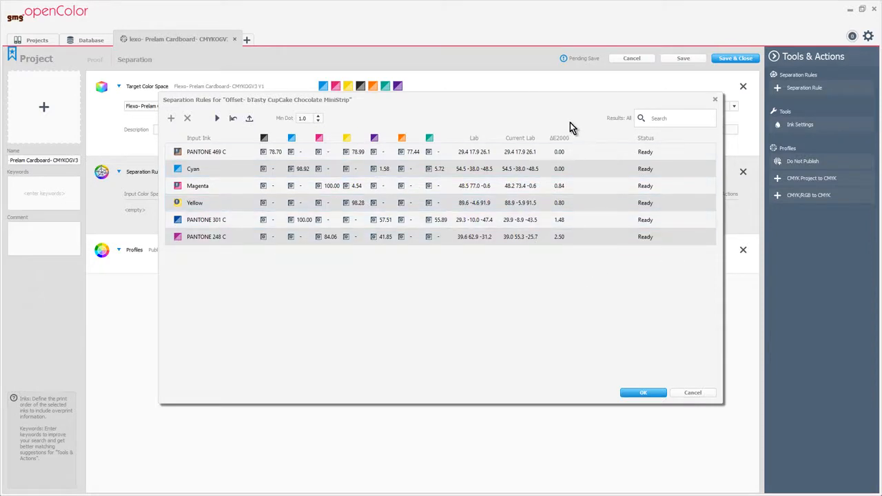
Step: Exclude green and orange from the PANTONE 469 C separation and recalculate the rule
{"action": "left_click", "coordinate": [428, 153]}
{"action": "left_click", "coordinate": [401, 152]}
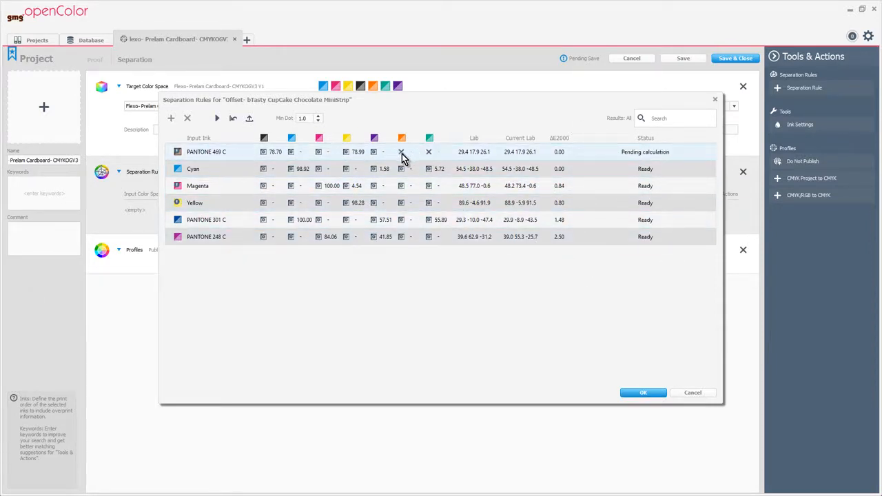
{"action": "left_click", "coordinate": [217, 121]}
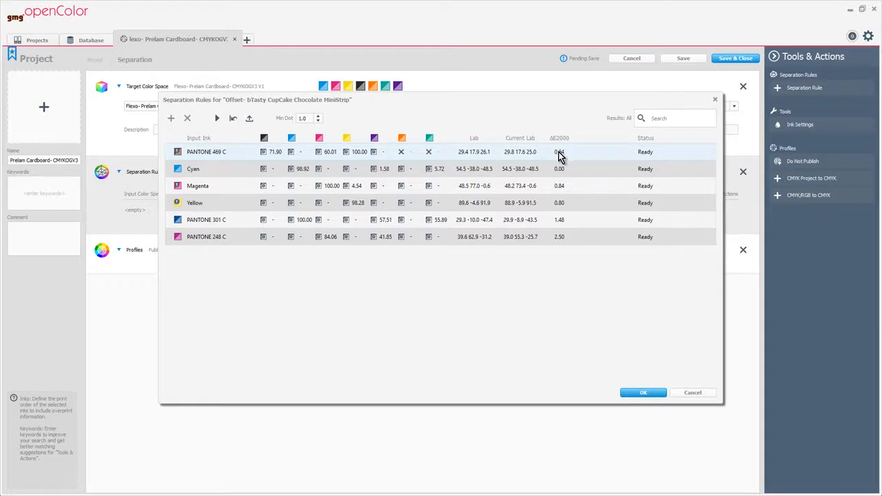
Step: Exclude green from the Cyan and PANTONE 301 C separations, recalculating after each change
{"action": "left_click", "coordinate": [428, 168]}
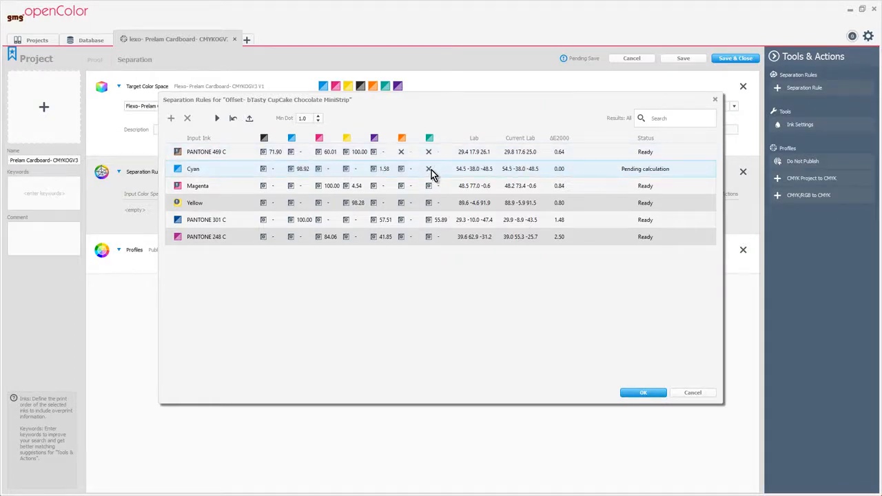
{"action": "left_click", "coordinate": [216, 118]}
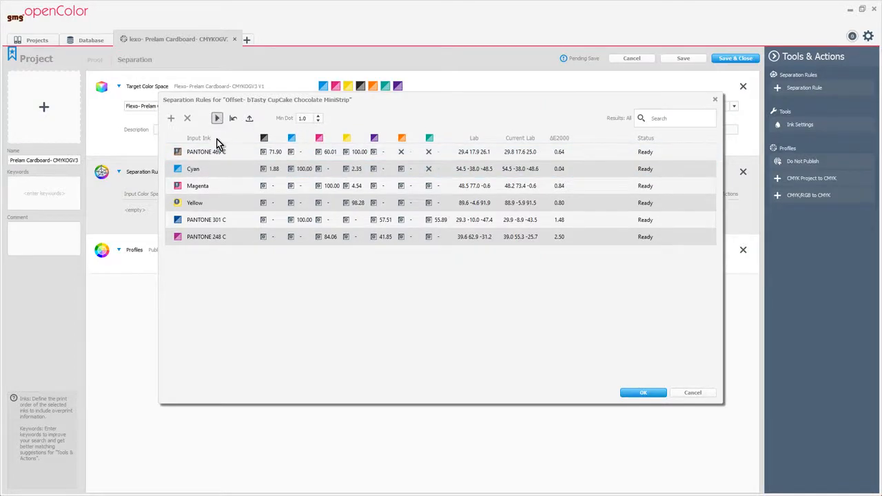
{"action": "left_click", "coordinate": [429, 221]}
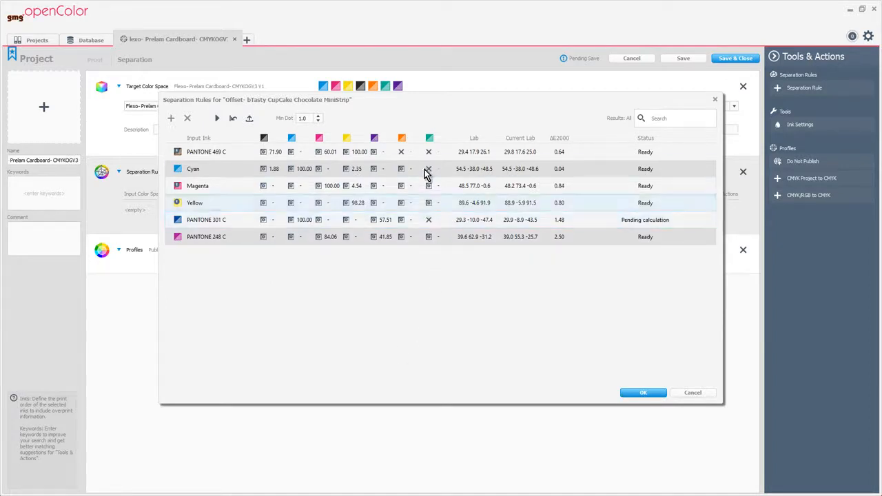
{"action": "left_click", "coordinate": [216, 118]}
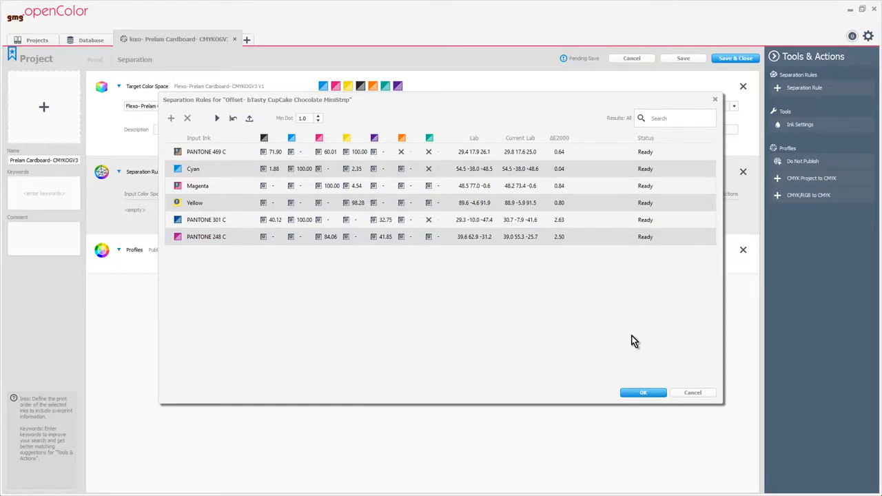
Step: Accept the separation rules and save the project
{"action": "left_click", "coordinate": [643, 393]}
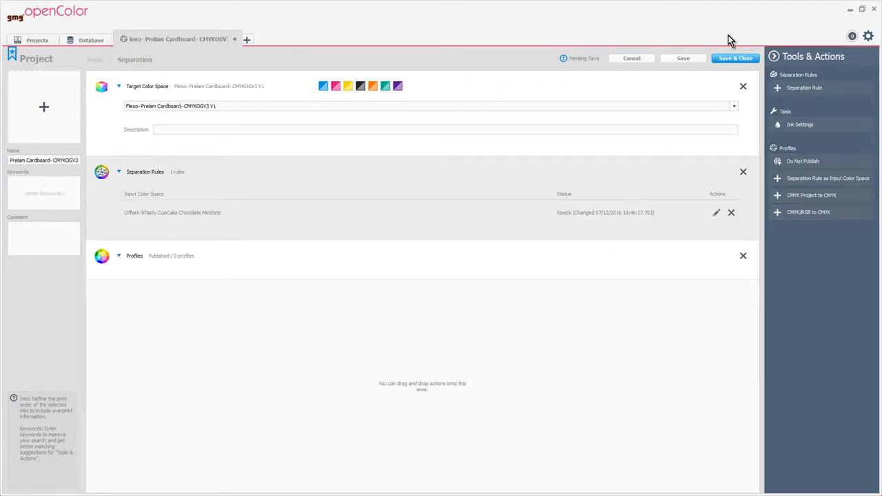
{"action": "left_click", "coordinate": [683, 58]}
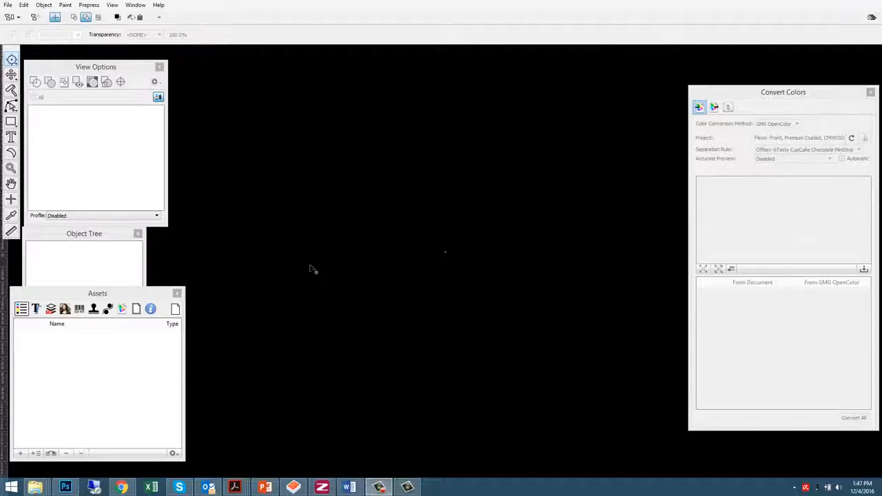
Step: Switch to PackZ and open GMG_Cupcake_Chocolate_V1.pdf from the deliverables folder
{"action": "left_click", "coordinate": [7, 4]}
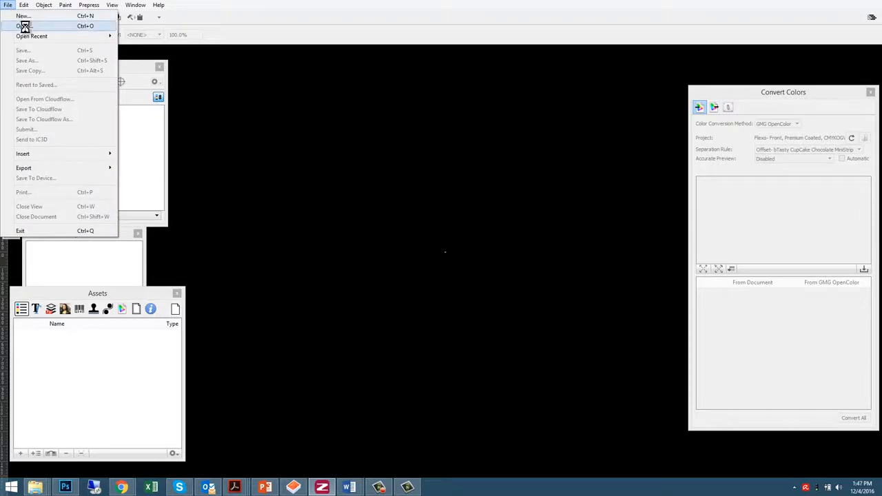
{"action": "left_click", "coordinate": [24, 26]}
{"action": "left_click", "coordinate": [212, 66]}
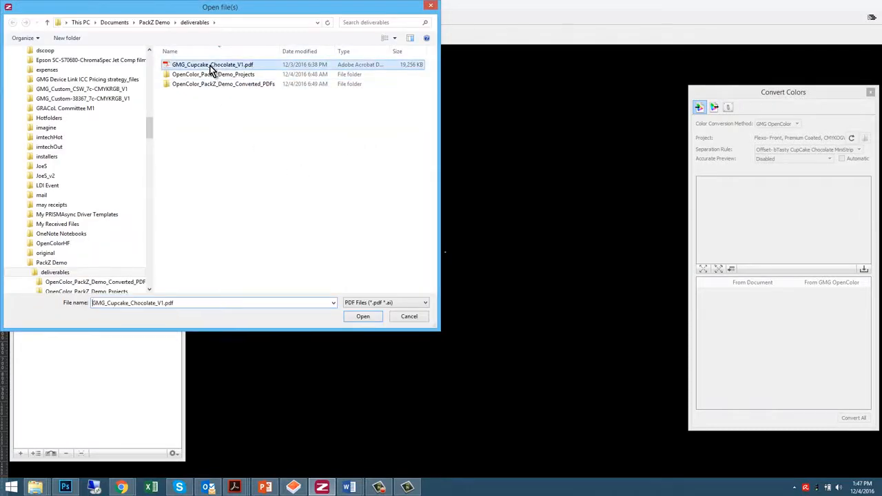
{"action": "double_click", "coordinate": [211, 66]}
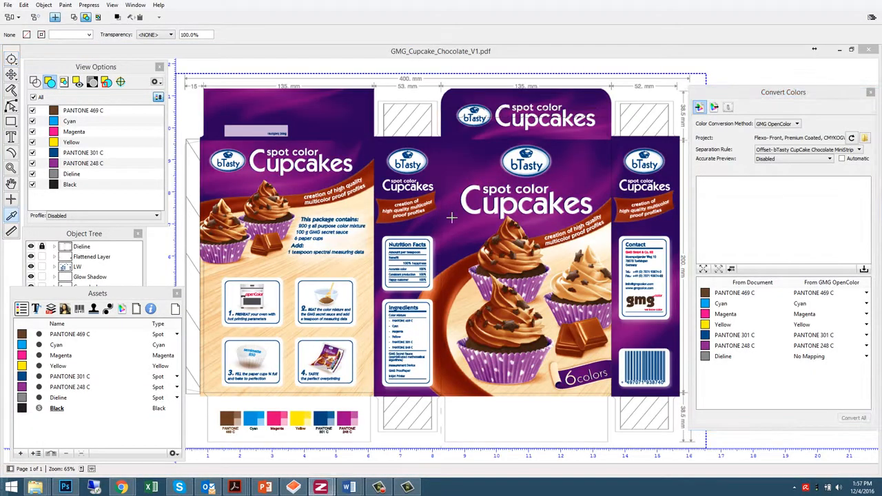
Step: Load the GMG OpenColor profiles and convert all document colors with the Offset- bTasty CupCake Chocolate MiniStrip rule, with automatic accurate preview on
{"action": "mouse_move", "coordinate": [451, 218]}
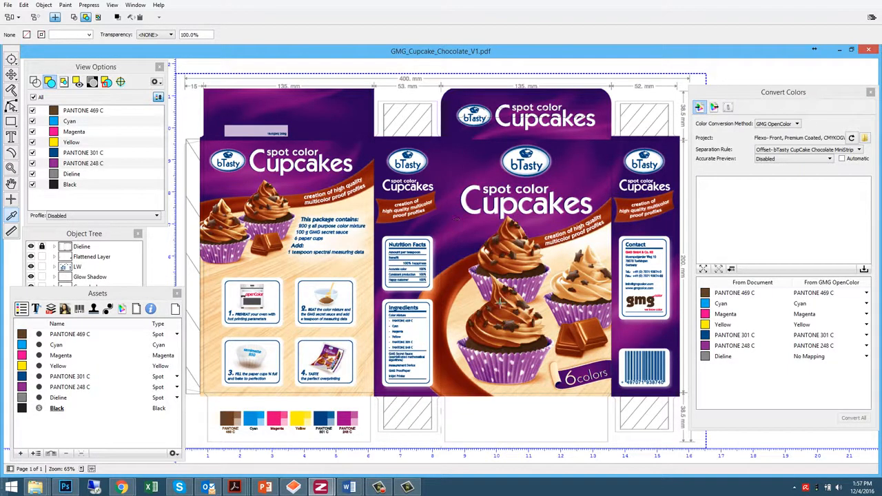
{"action": "mouse_move", "coordinate": [503, 306]}
{"action": "mouse_move", "coordinate": [531, 158]}
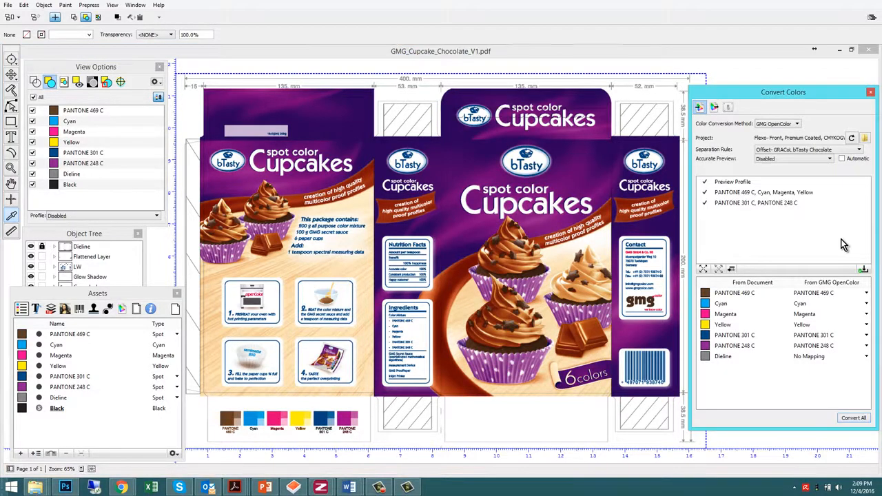
{"action": "left_click", "coordinate": [864, 269]}
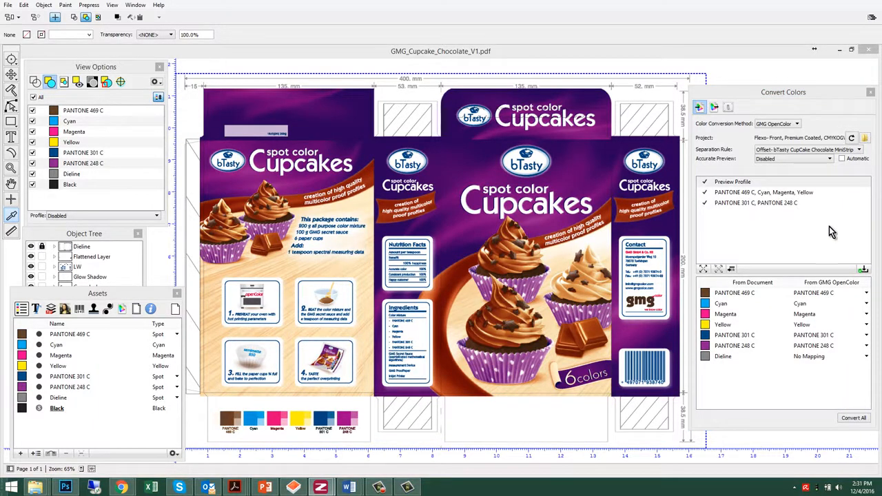
{"action": "left_click", "coordinate": [844, 182]}
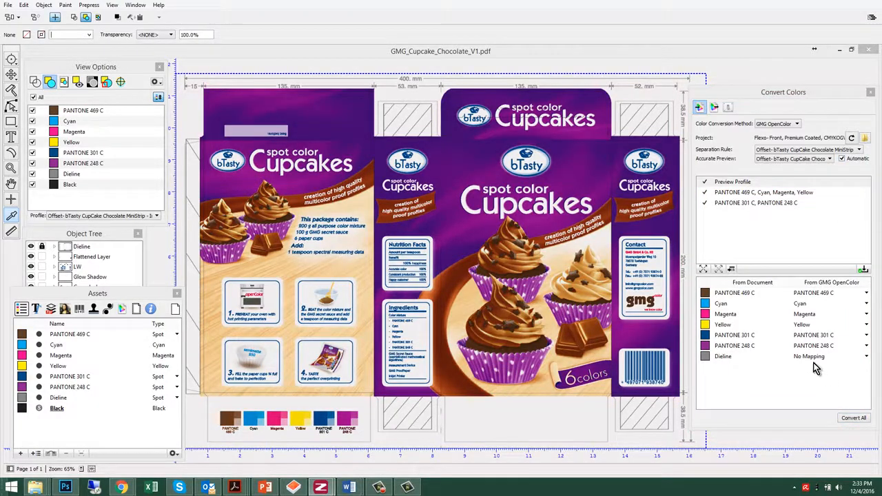
{"action": "left_click", "coordinate": [854, 418]}
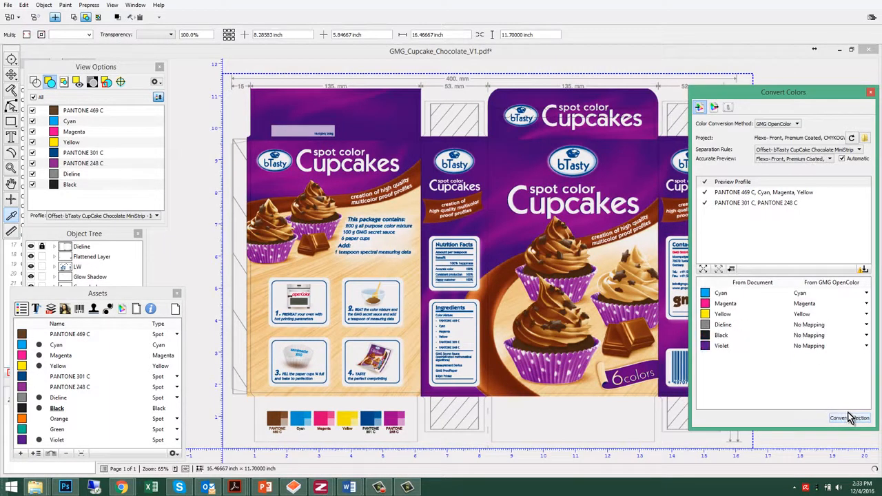
Step: Convert the selected artwork's colors with GMG OpenColor and sample the ink values on the purple background, front cupcake and bTasty logo
{"action": "left_click", "coordinate": [850, 418]}
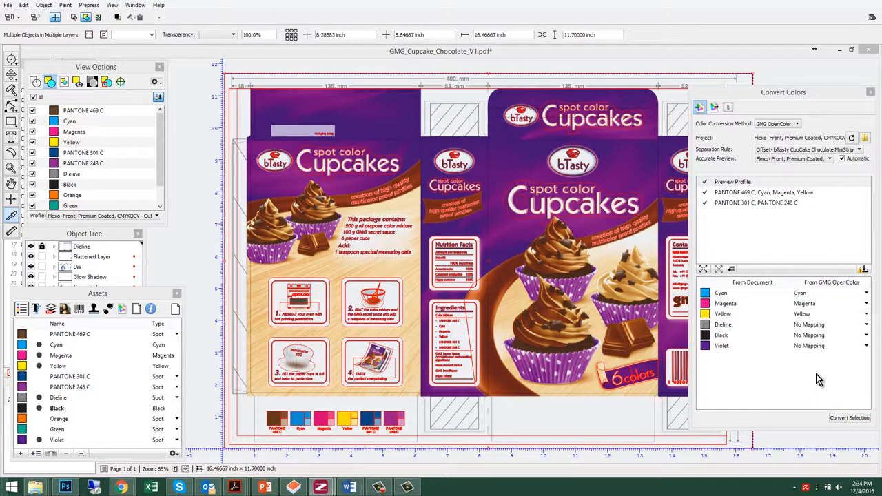
{"action": "left_click", "coordinate": [514, 232]}
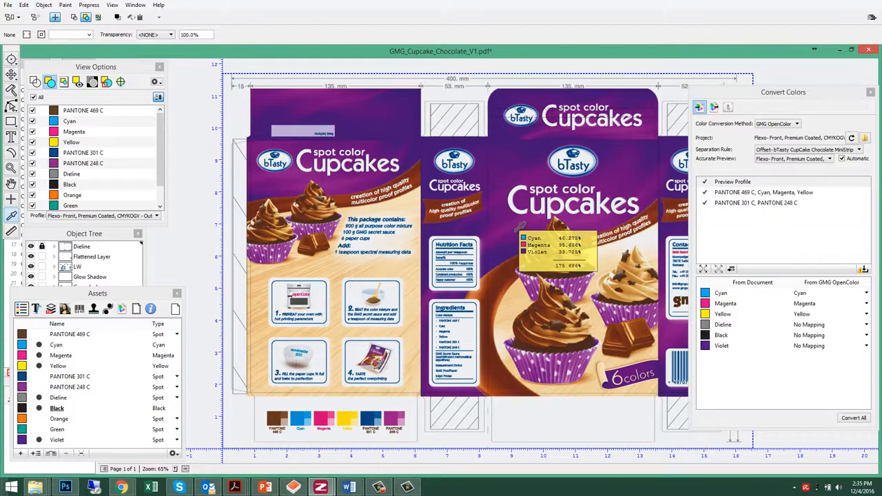
{"action": "left_click", "coordinate": [551, 312]}
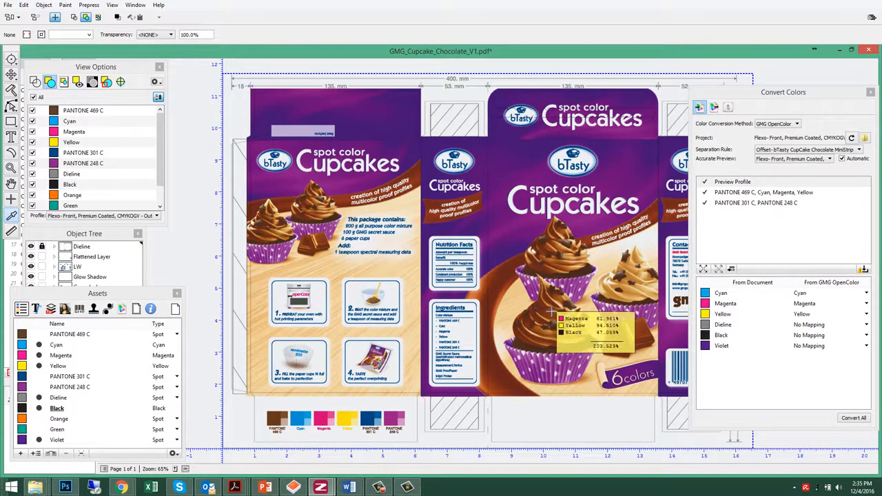
{"action": "left_click", "coordinate": [570, 150]}
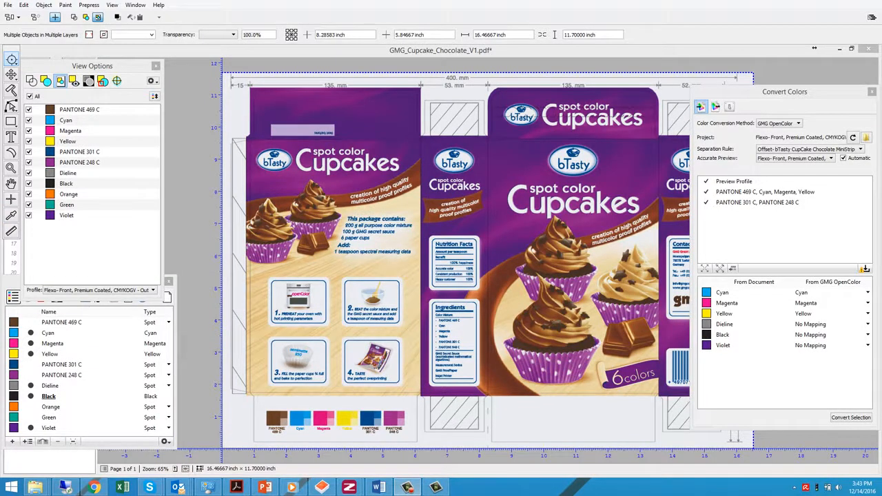
Step: Compare the artwork before and after the conversion by undoing and redoing Convert Colors twice
{"action": "left_click", "coordinate": [25, 5]}
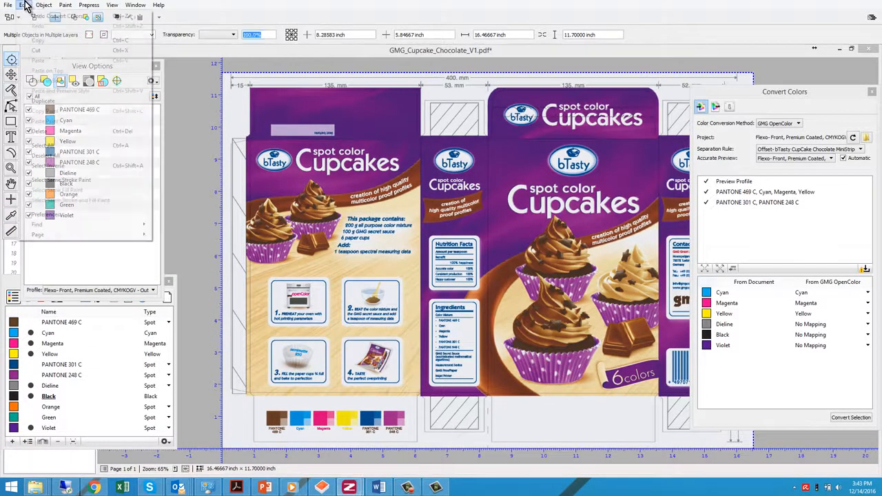
{"action": "left_click", "coordinate": [24, 16]}
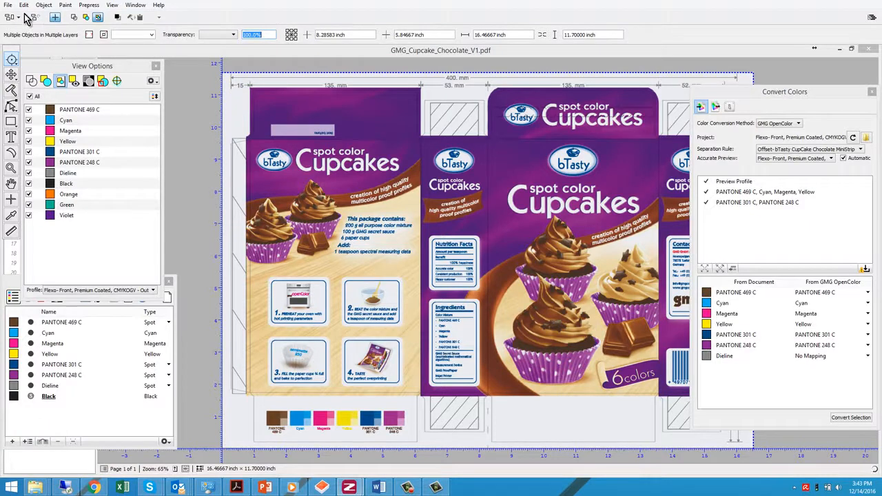
{"action": "left_click", "coordinate": [25, 6]}
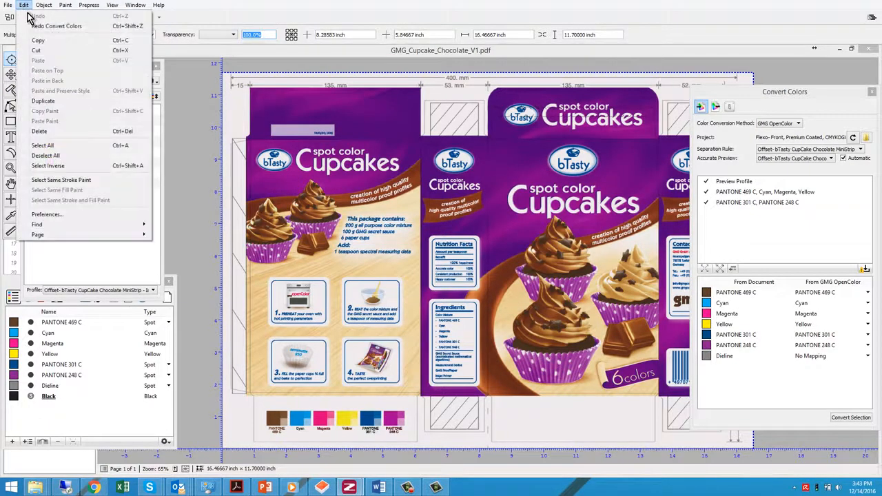
{"action": "left_click", "coordinate": [57, 26]}
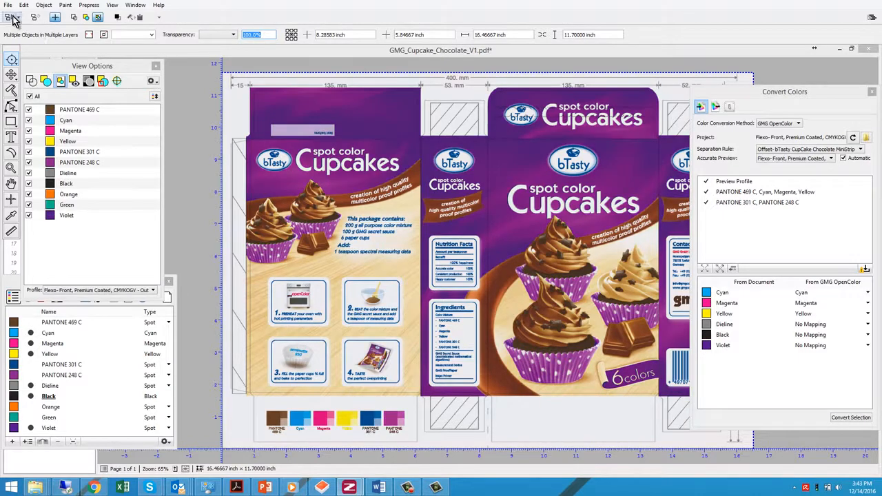
{"action": "left_click", "coordinate": [24, 5]}
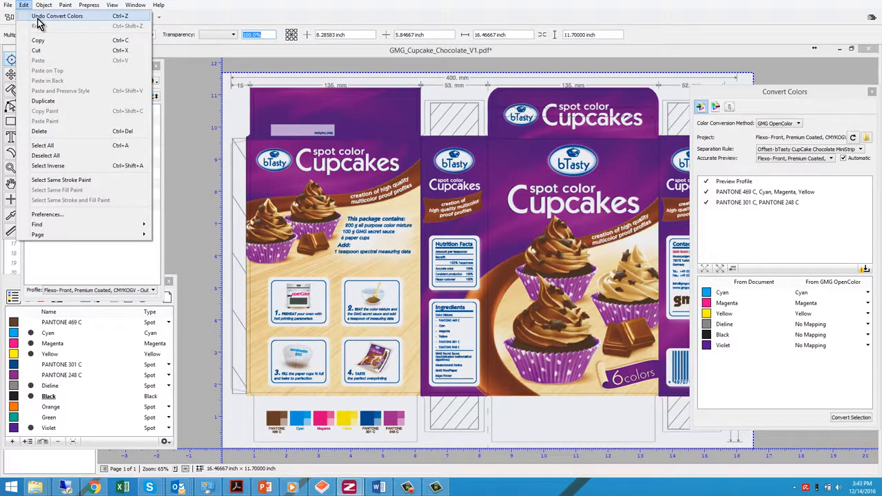
{"action": "left_click", "coordinate": [38, 18]}
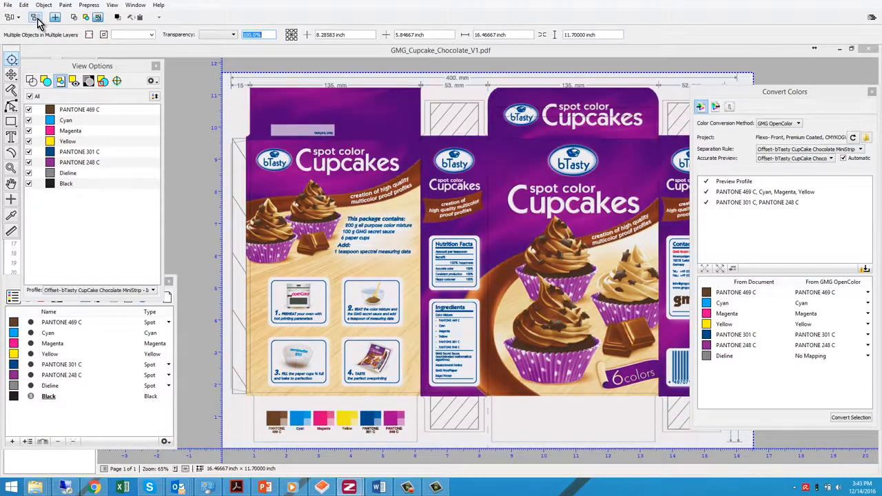
{"action": "left_click", "coordinate": [24, 5]}
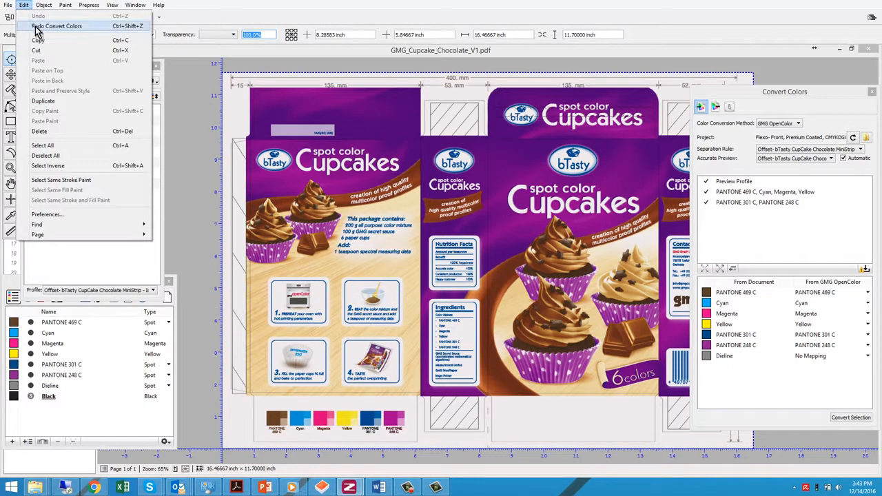
{"action": "left_click", "coordinate": [42, 20]}
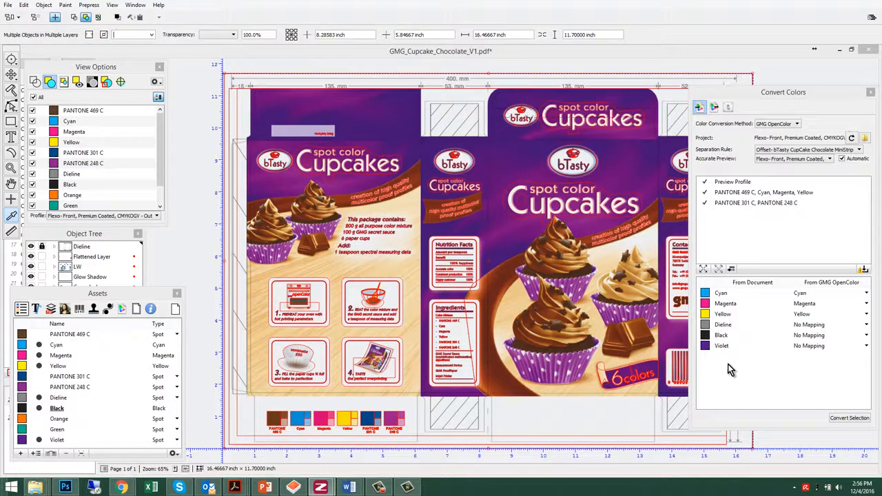
Step: Remove the unused separations from the document
{"action": "left_click", "coordinate": [174, 455]}
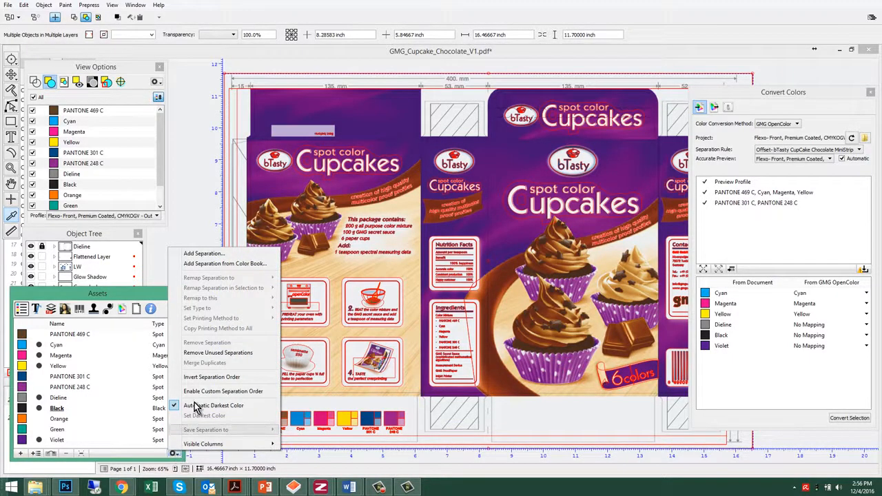
{"action": "left_click", "coordinate": [218, 352]}
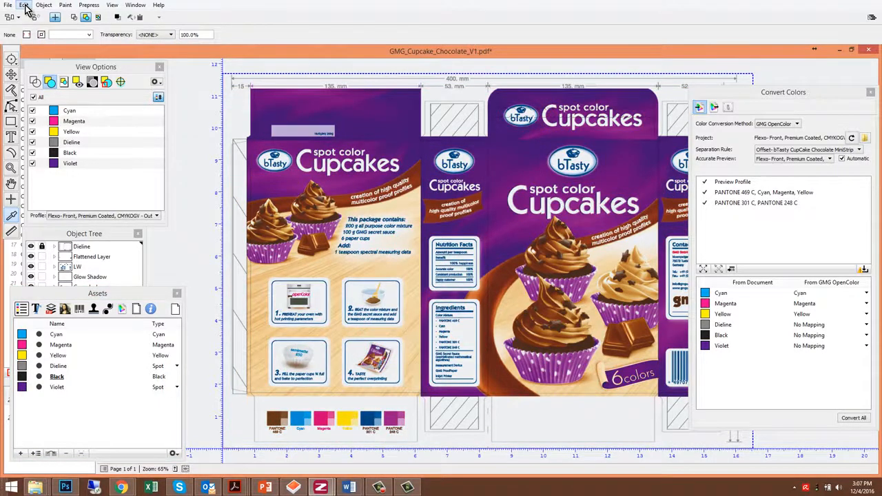
Step: Undo the removal of unused separations and the color conversion
{"action": "left_click", "coordinate": [24, 6]}
{"action": "left_click", "coordinate": [41, 15]}
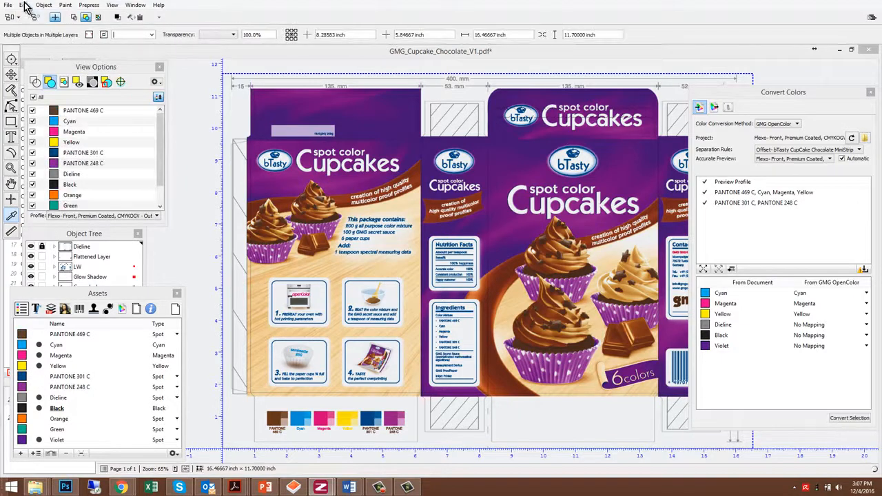
{"action": "left_click", "coordinate": [24, 6]}
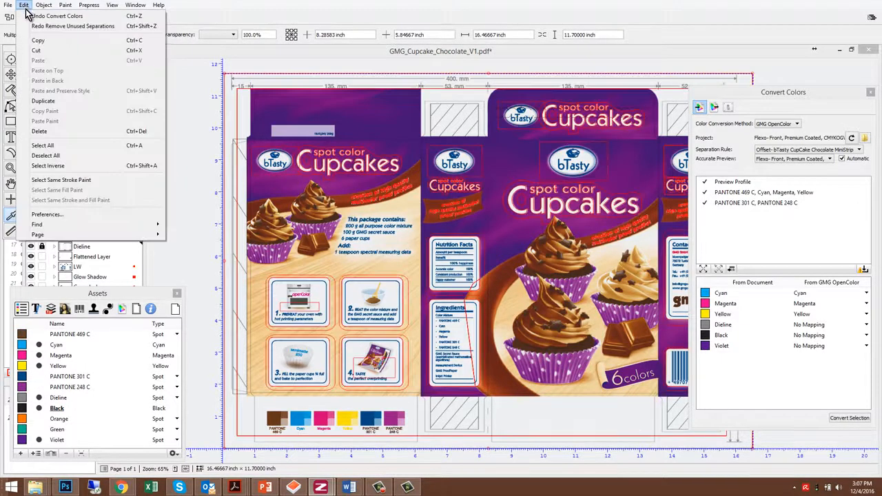
{"action": "left_click", "coordinate": [41, 15]}
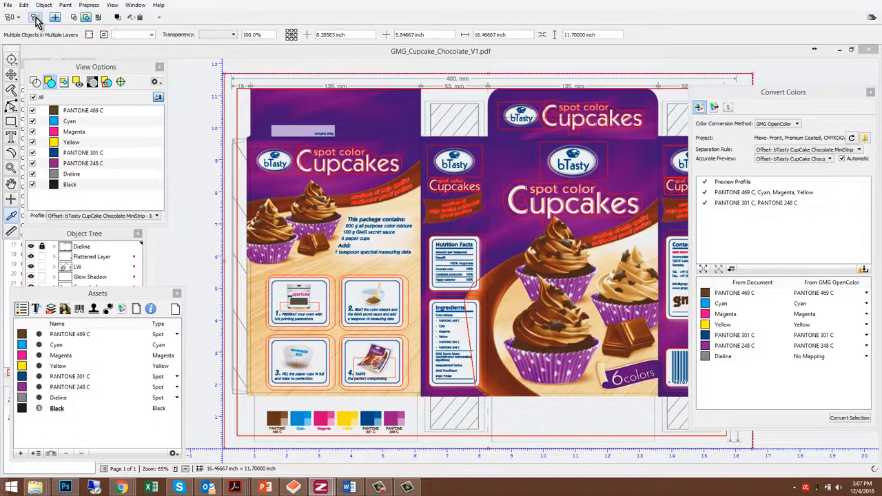
Step: Deselect all artwork, select only the Cupcake Layer objects and convert their colors with the Offset- bTasty CupCake Chocolate MiniStrip rule
{"action": "left_click", "coordinate": [25, 5]}
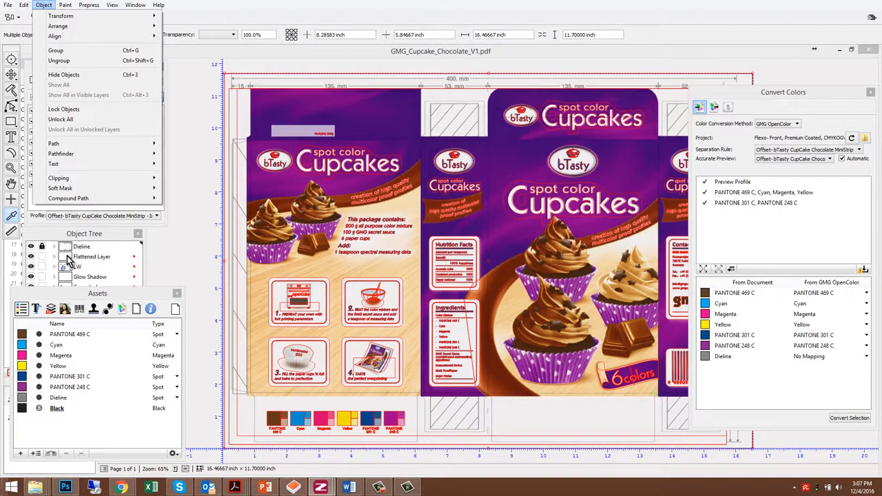
{"action": "left_click", "coordinate": [85, 238]}
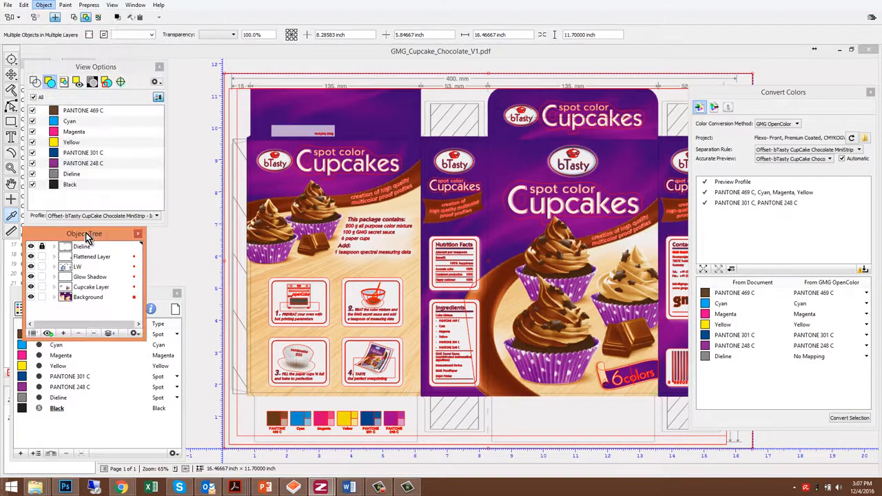
{"action": "left_click", "coordinate": [24, 6]}
{"action": "left_click", "coordinate": [55, 158]}
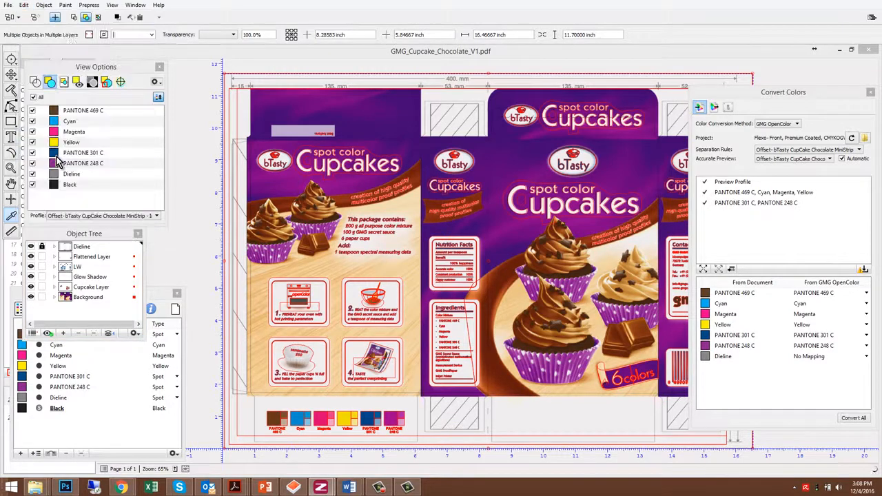
{"action": "left_click", "coordinate": [135, 287]}
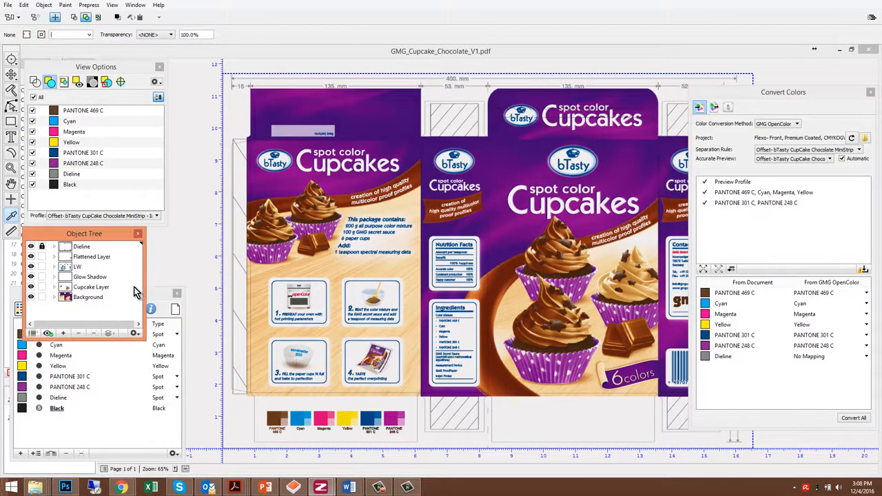
{"action": "left_click", "coordinate": [865, 270]}
{"action": "left_click", "coordinate": [865, 270]}
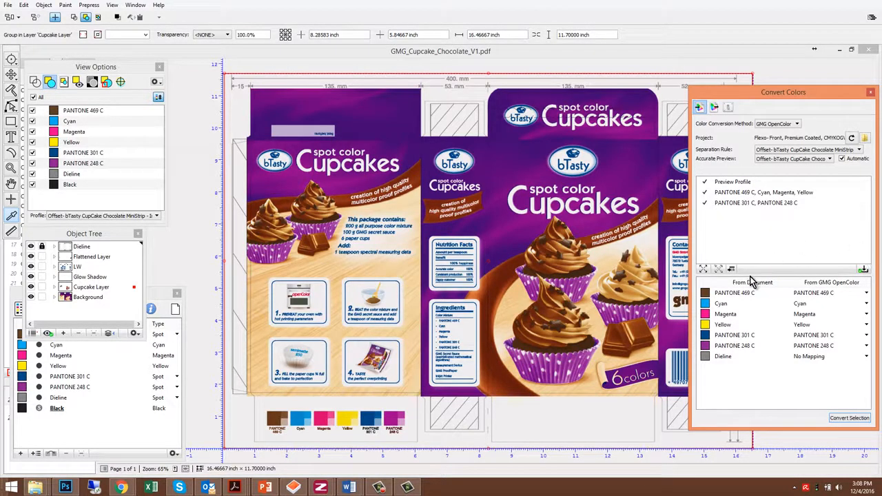
{"action": "left_click", "coordinate": [849, 418]}
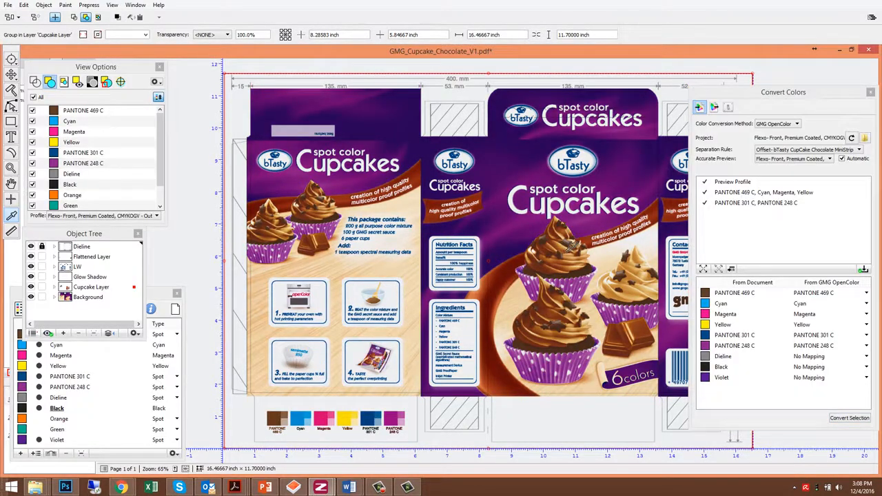
Step: Check the ink values on the cupcakes and the bTasty logo, and undo the Cupcake Layer's color conversion
{"action": "mouse_move", "coordinate": [565, 249]}
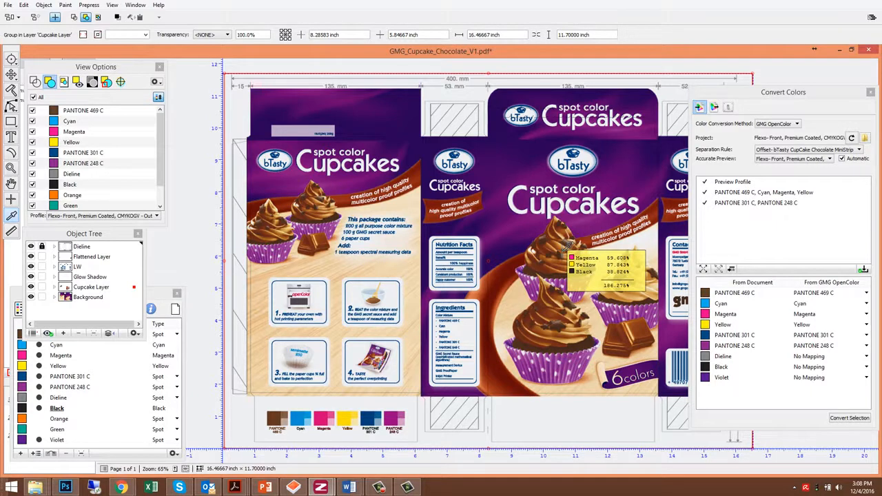
{"action": "mouse_move", "coordinate": [546, 315]}
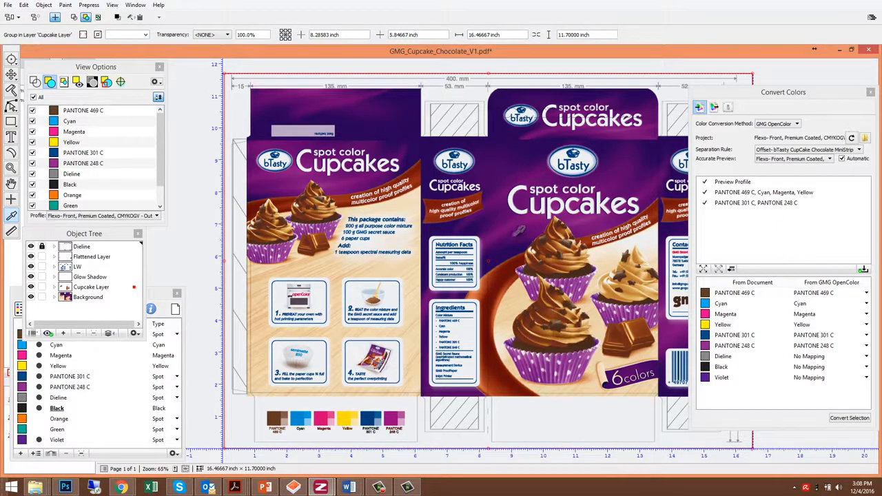
{"action": "mouse_move", "coordinate": [507, 168]}
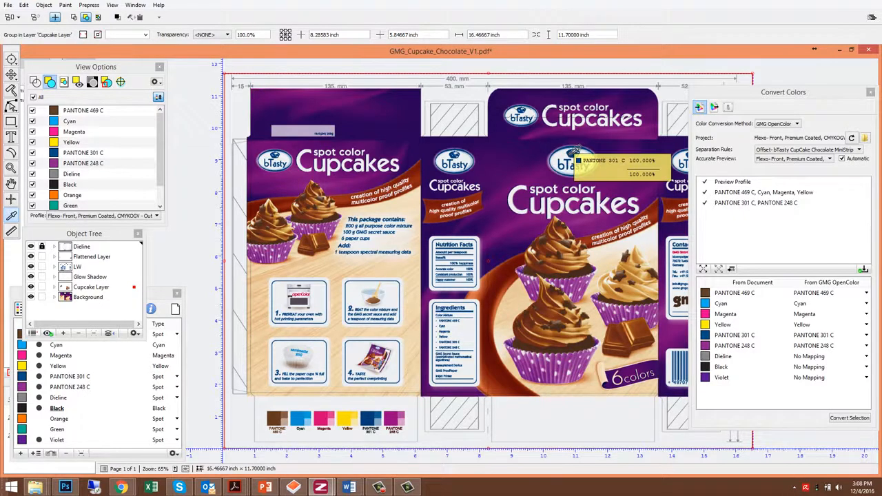
{"action": "left_click", "coordinate": [24, 5]}
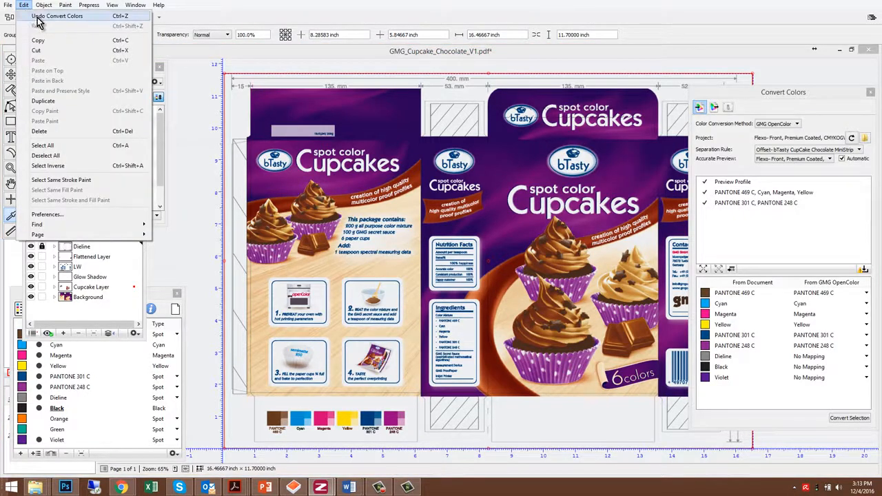
{"action": "left_click", "coordinate": [38, 15]}
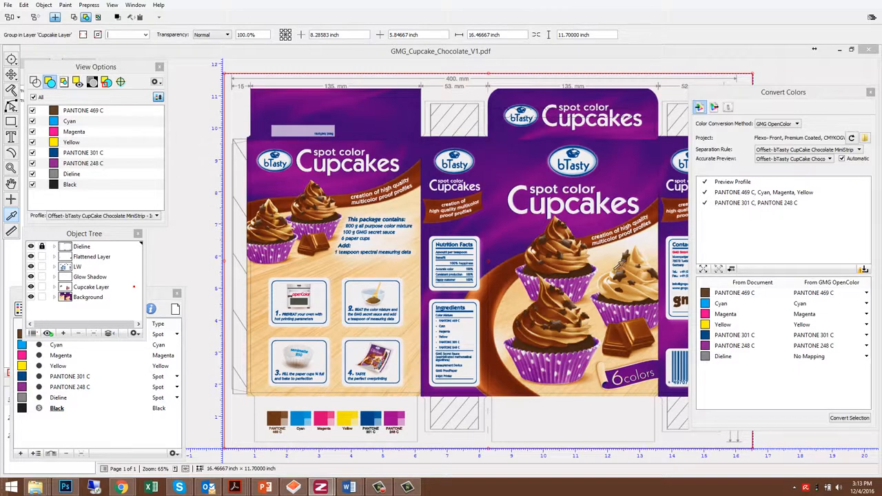
Step: Browse the OpenColor projects, highlighting Flexo- Front, Premium Coated, CMYK, Offset- GRACoL CMYK and Flexo- Front, Premium Coated, C,Rhodamine,YK
{"action": "left_click", "coordinate": [865, 140]}
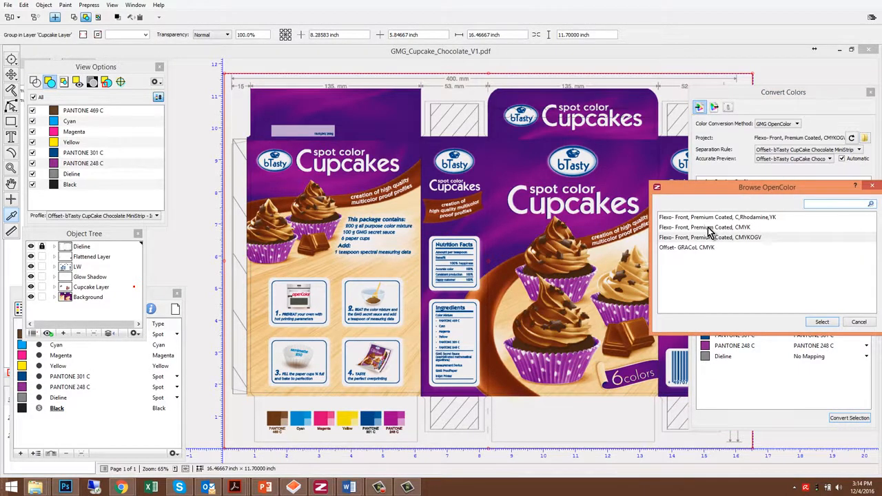
{"action": "left_click", "coordinate": [710, 230]}
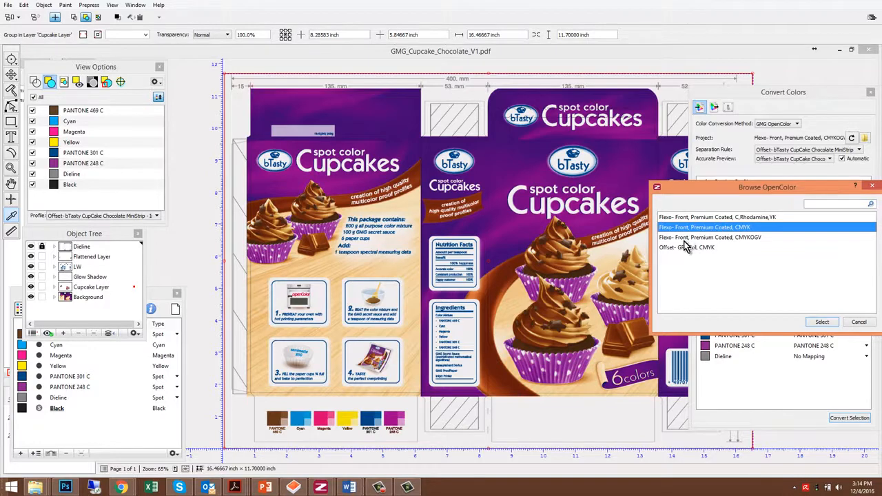
{"action": "left_click", "coordinate": [690, 247]}
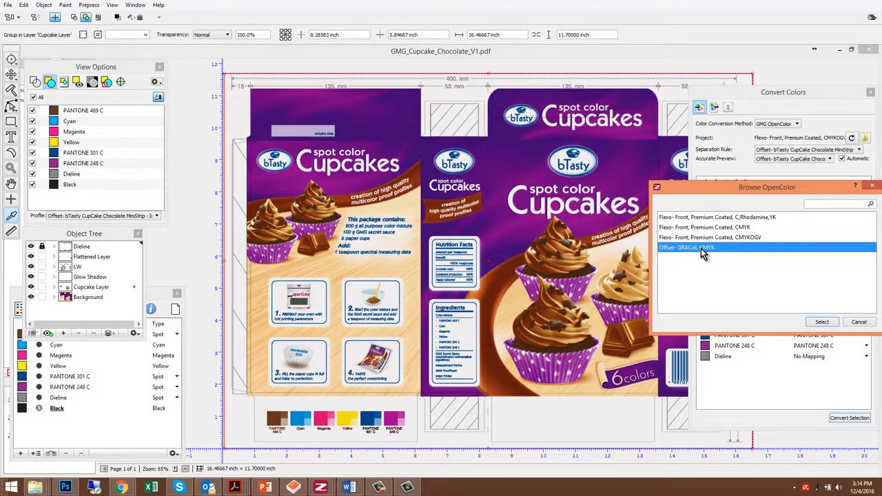
{"action": "left_click", "coordinate": [710, 218]}
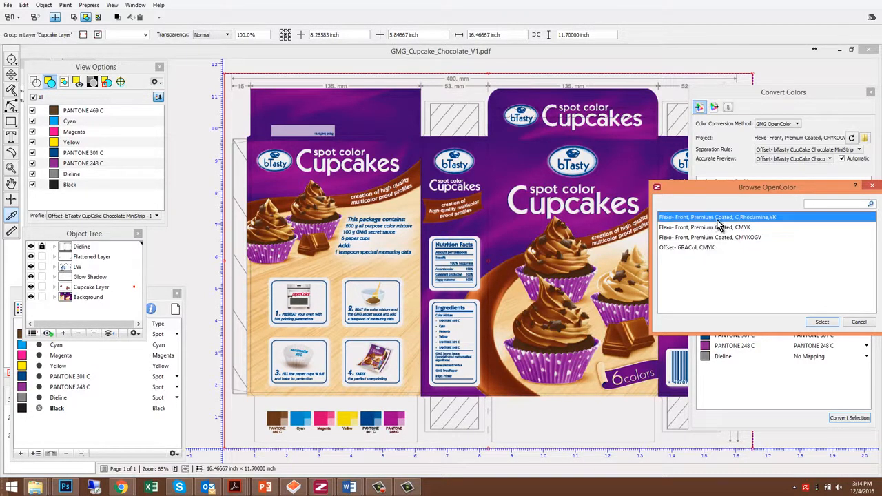